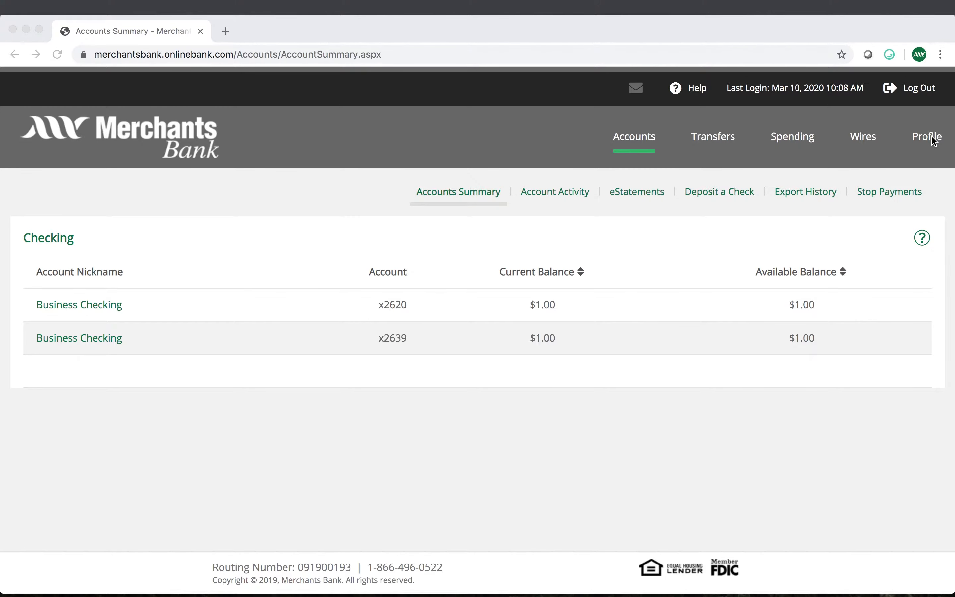
# Open the Profile dropdown menu in the top navigation bar
pyautogui.click(934, 141)
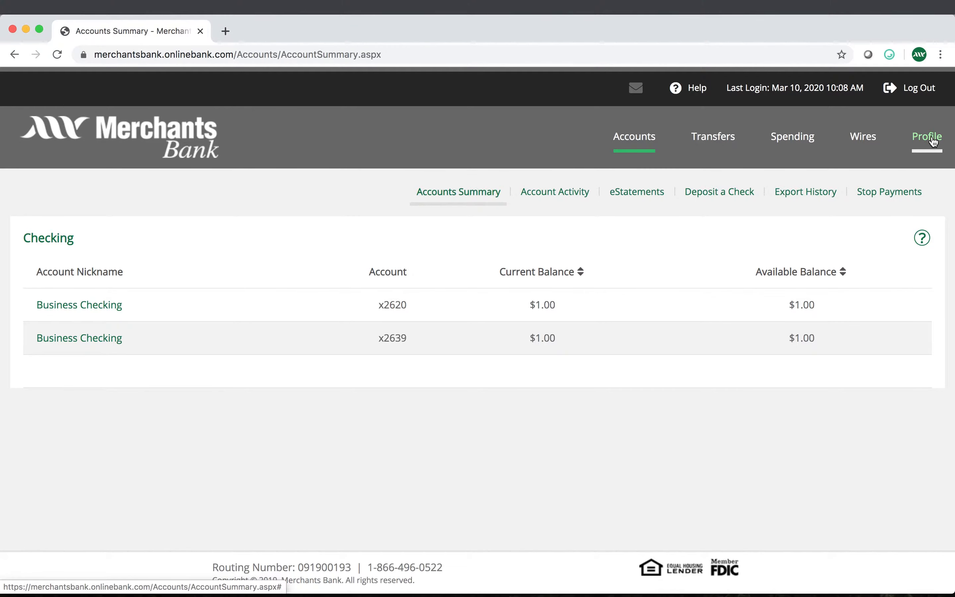
pyautogui.click(934, 141)
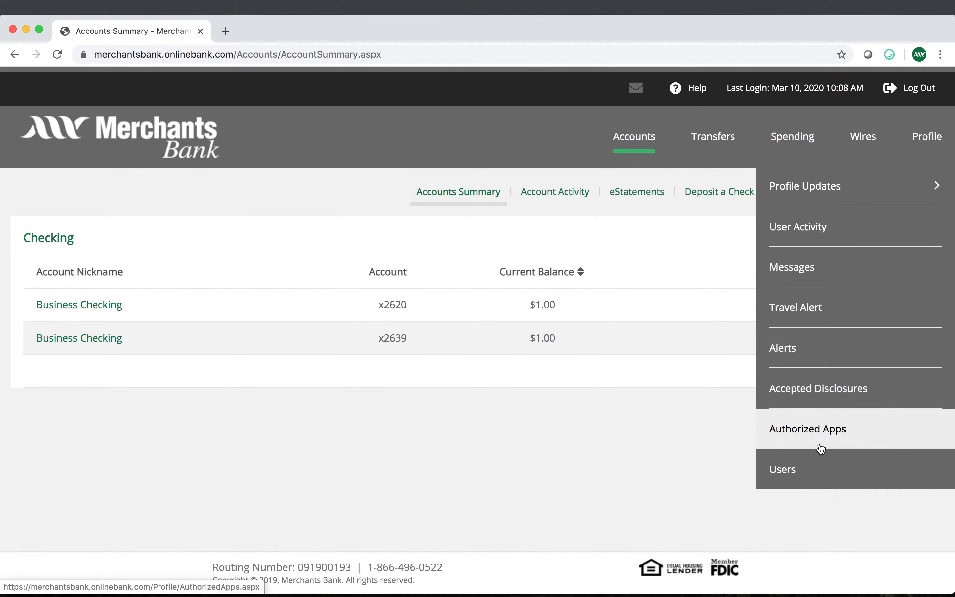
# Go to the Users page, which lists the three existing business users
pyautogui.click(811, 473)
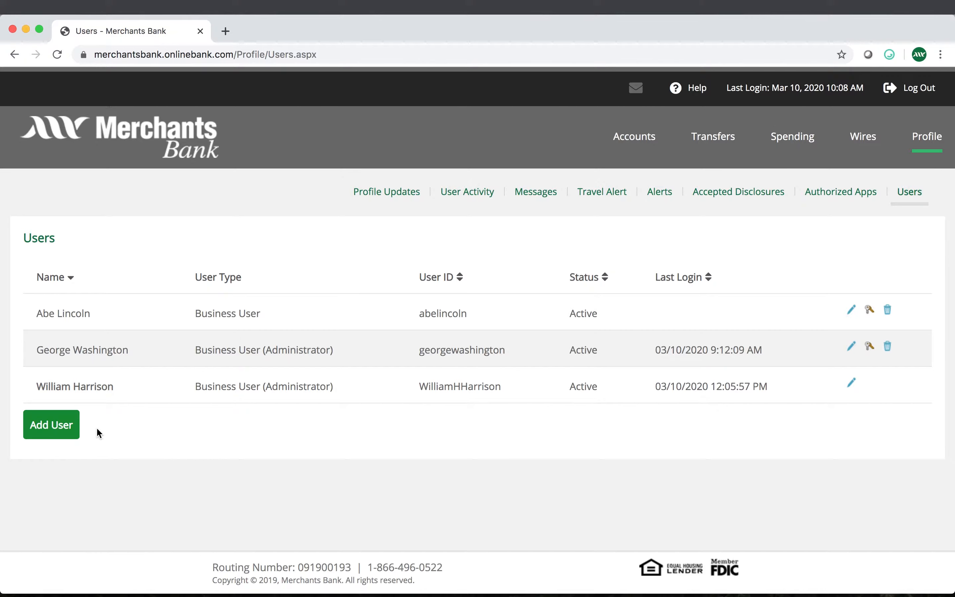
# Start adding a new business user and enter its user ID
pyautogui.click(66, 429)
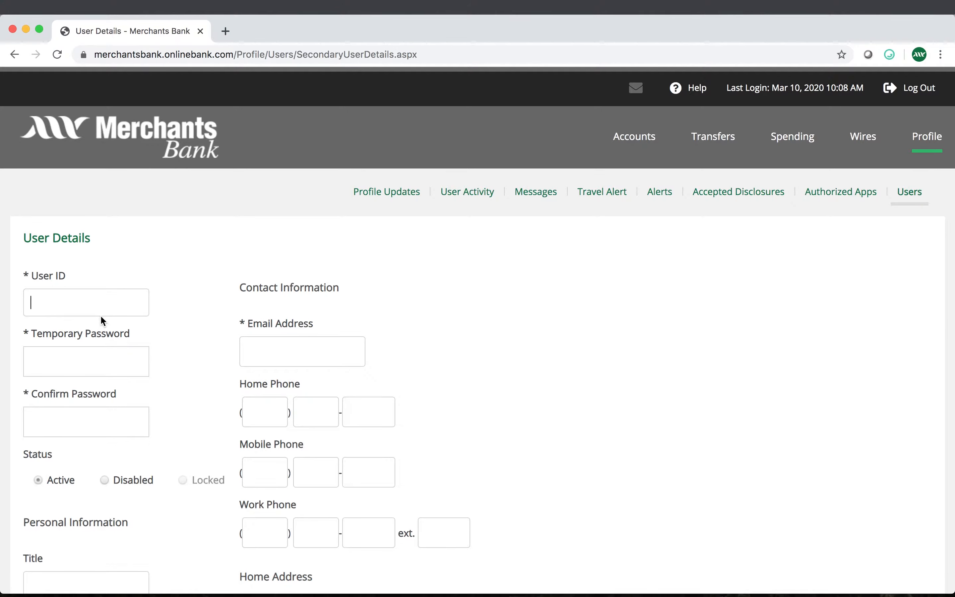
pyautogui.write('JamesMadison')
pyautogui.press('Tab')
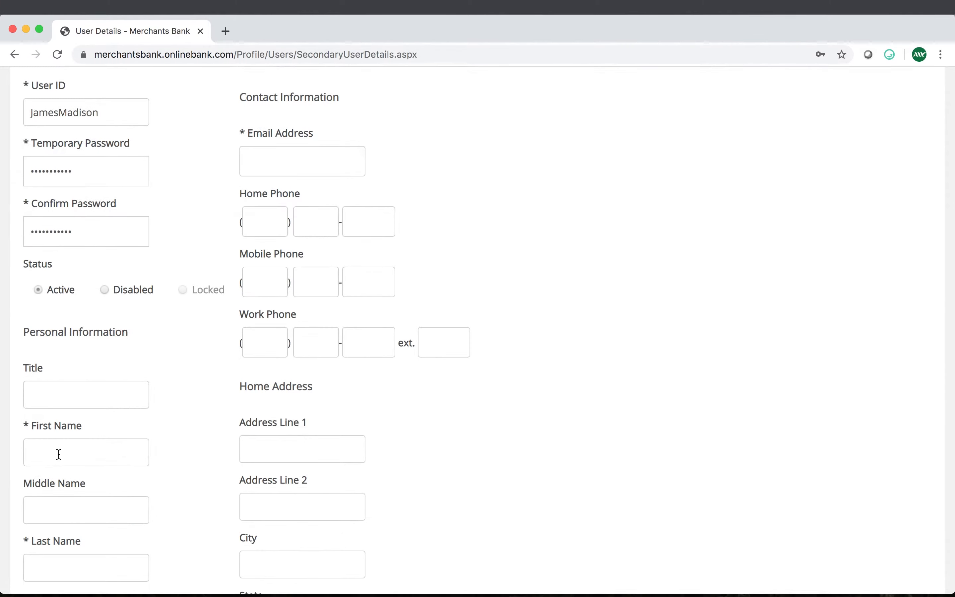
# Enter the new user's name, e-mail address and mobile phone, then save
pyautogui.click(57, 452)
pyautogui.write('Jam')
pyautogui.write('es')
pyautogui.write('Madison')
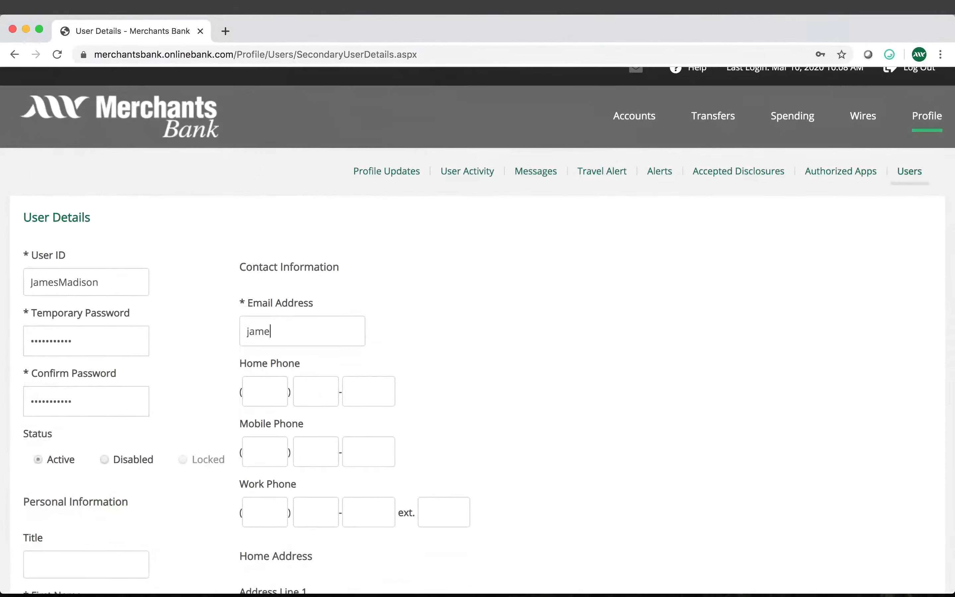
pyautogui.write('123123')
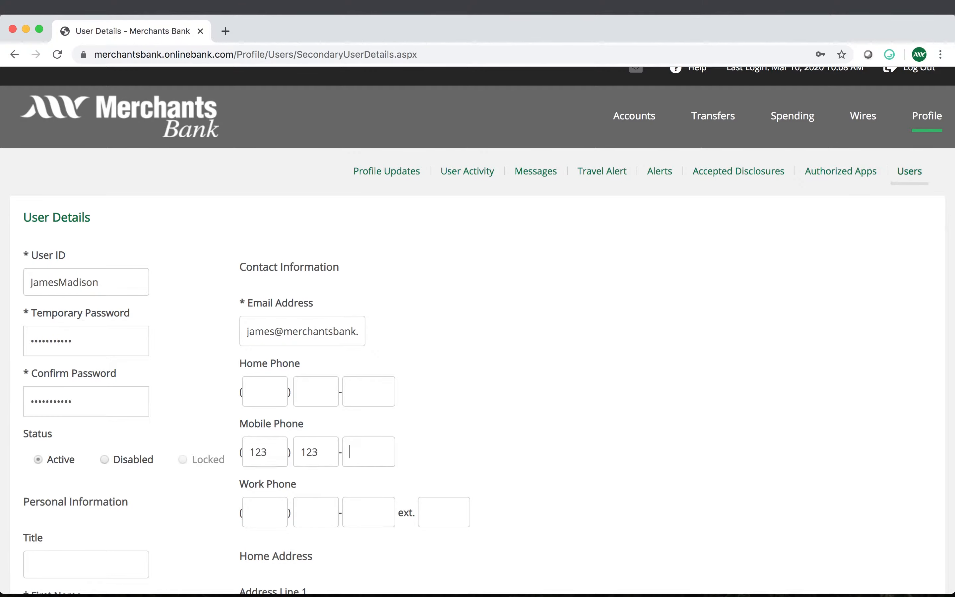
pyautogui.write('1234')
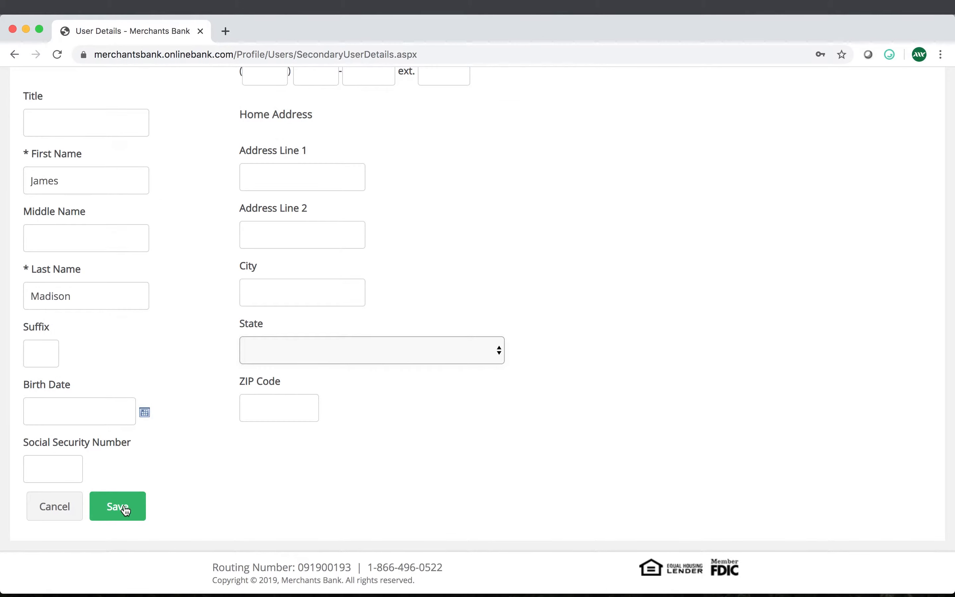
pyautogui.click(125, 510)
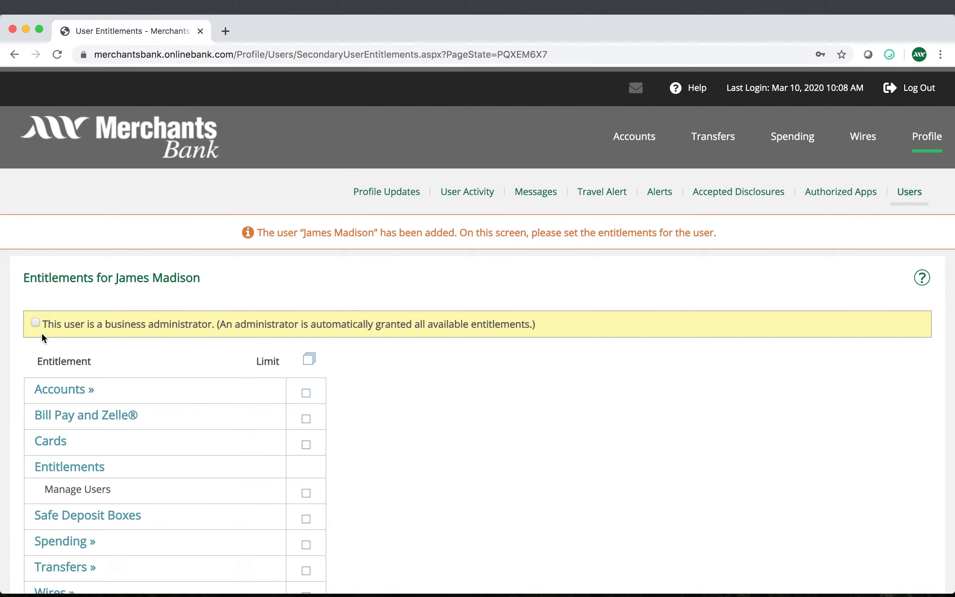
# Keep the new user a non-administrator and grant only the Accounts entitlement
pyautogui.click(35, 324)
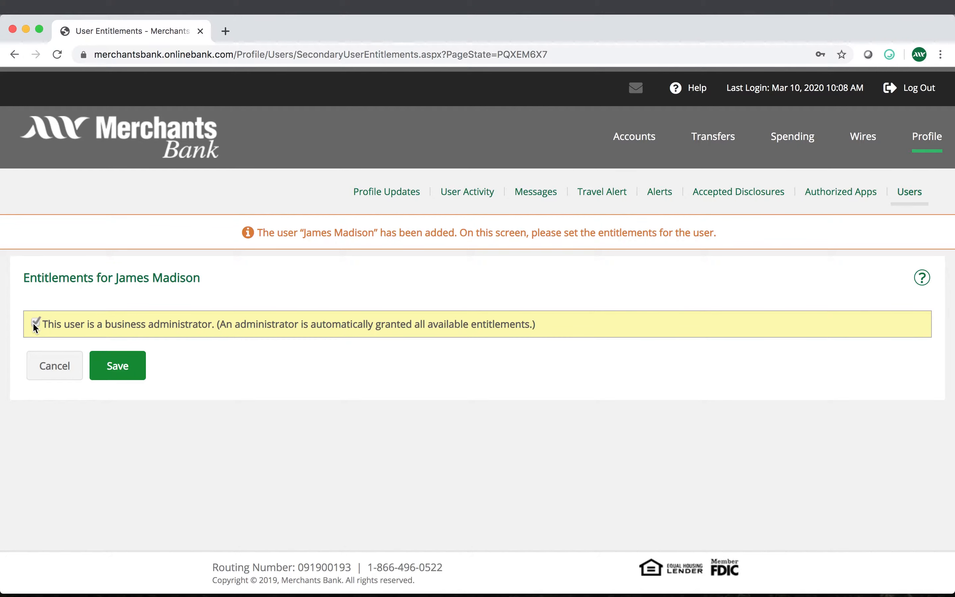
pyautogui.click(34, 323)
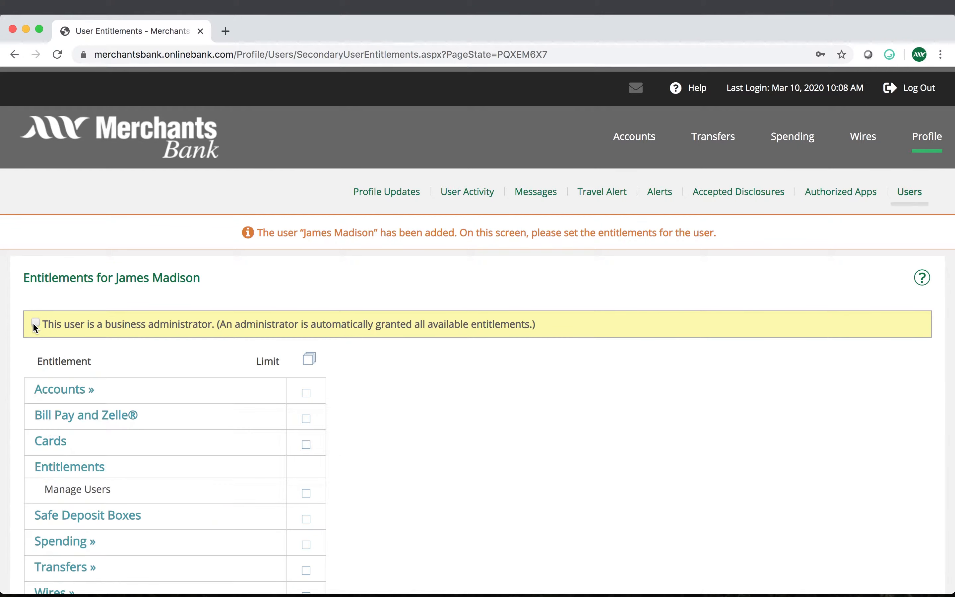
pyautogui.click(309, 359)
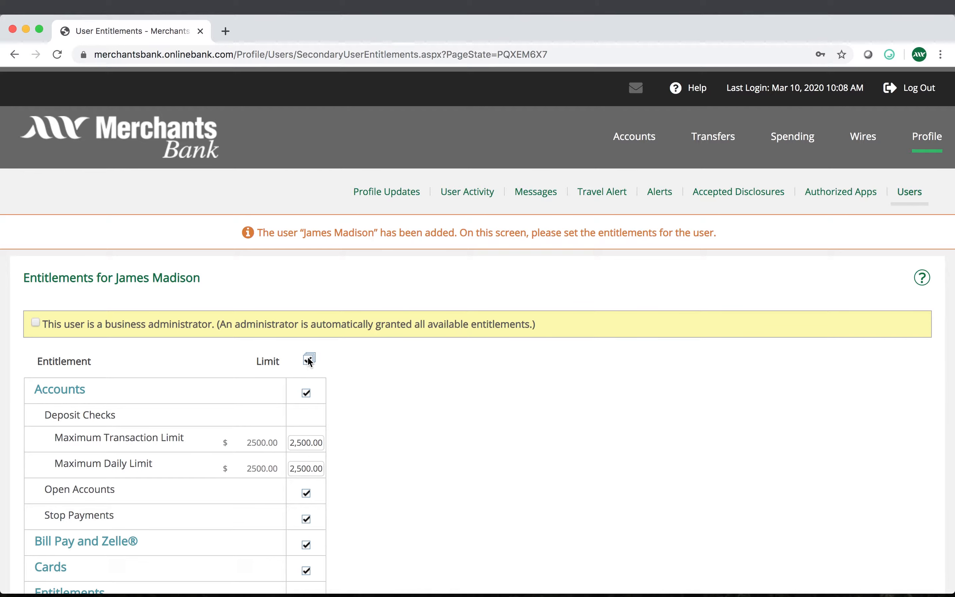
pyautogui.click(310, 360)
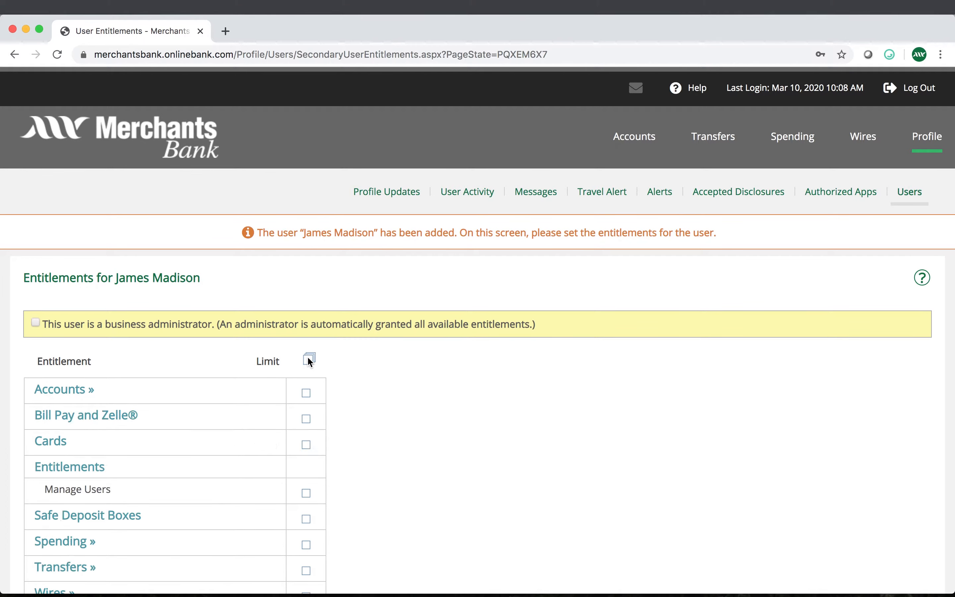
pyautogui.click(307, 394)
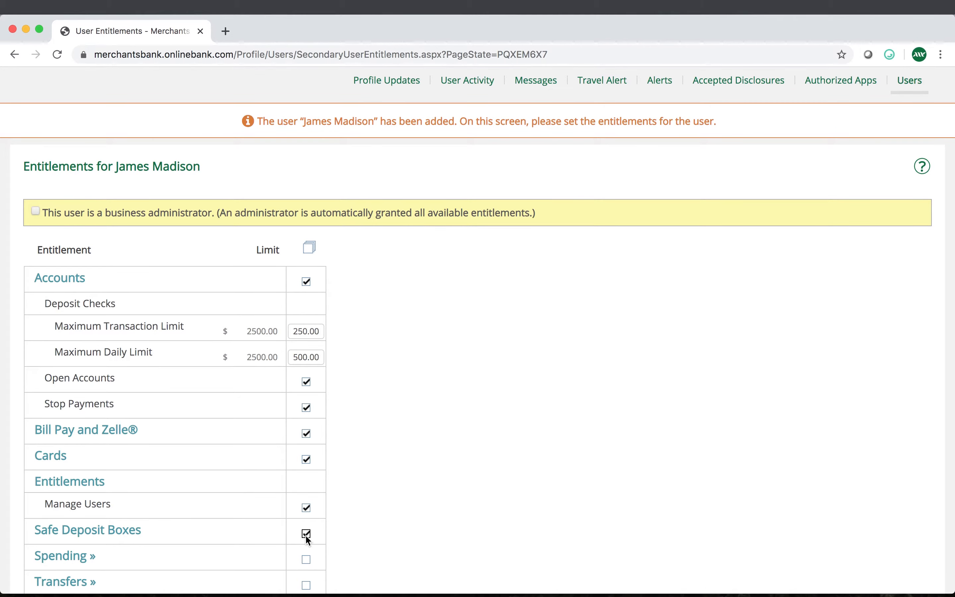
# Grant Spending including Manage External Accounts, and turn on Transfers
pyautogui.scroll(-5, 305, 535)
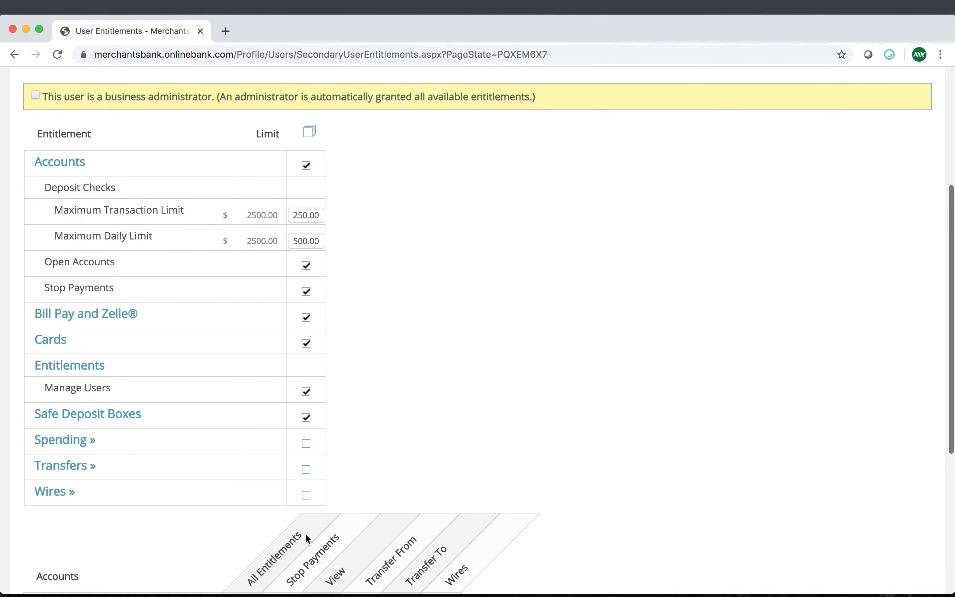
pyautogui.scroll(-7, 307, 537)
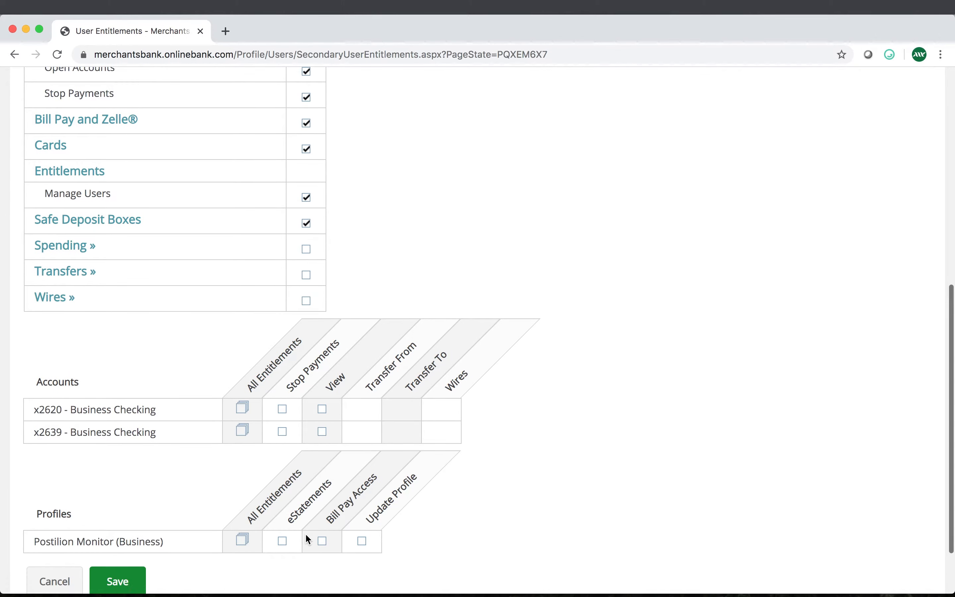
pyautogui.click(307, 230)
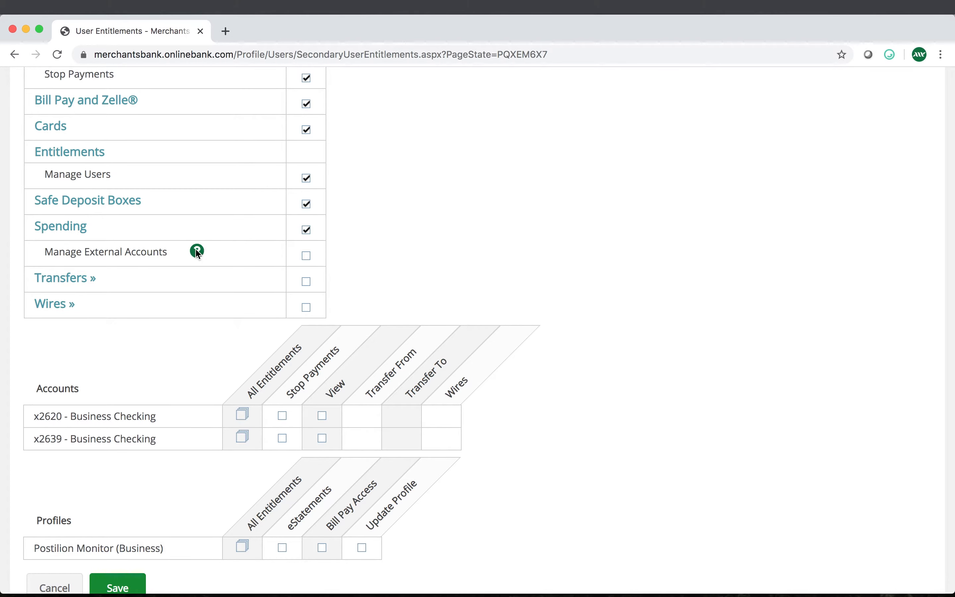
pyautogui.moveTo(198, 253)
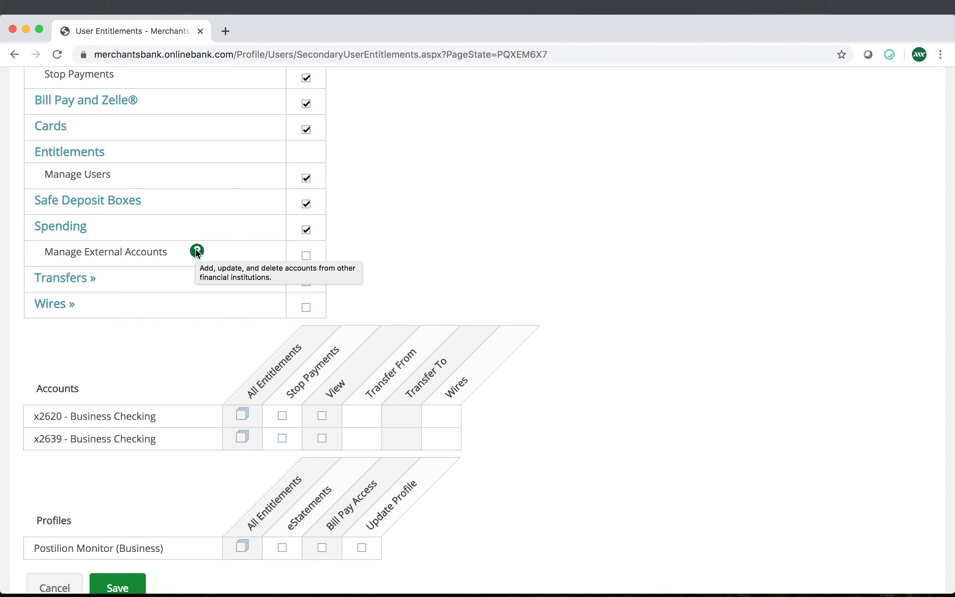
pyautogui.click(306, 257)
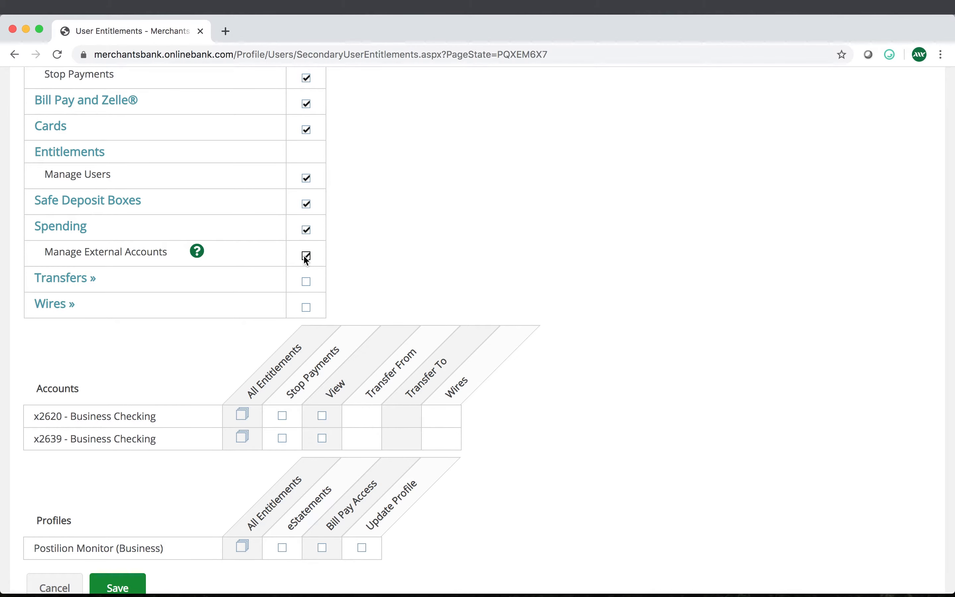
pyautogui.click(306, 282)
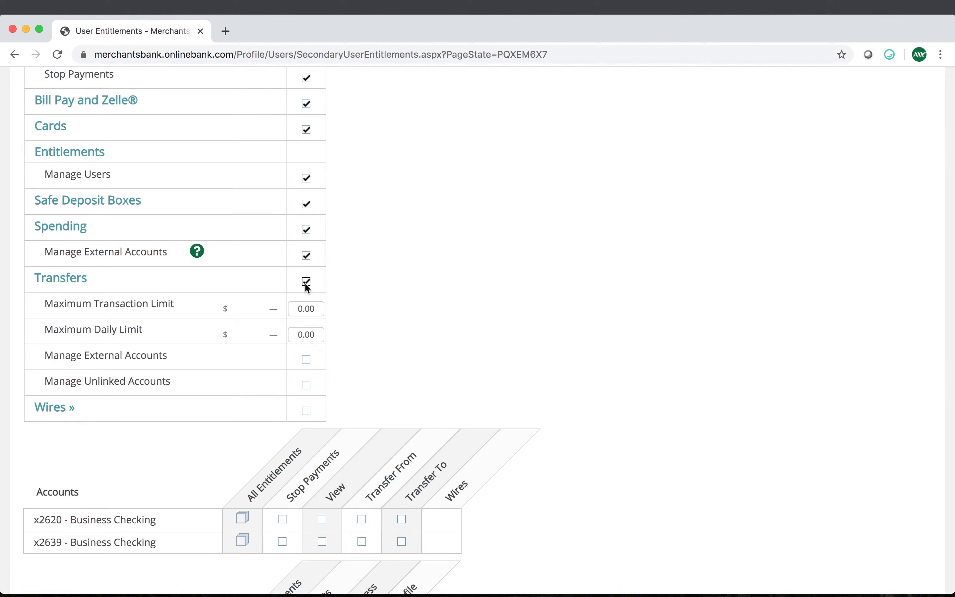
# Set Transfers limits to 500.00 per transaction and 1,000.00 daily
pyautogui.click(292, 306)
pyautogui.write('500')
pyautogui.press('Tab')
pyautogui.write('1000')
pyautogui.press('Tab')
# Allow Manage Unlinked Accounts for Transfers and grant the Wires entitlement
pyautogui.click(306, 385)
pyautogui.scroll(-5, 382, 389)
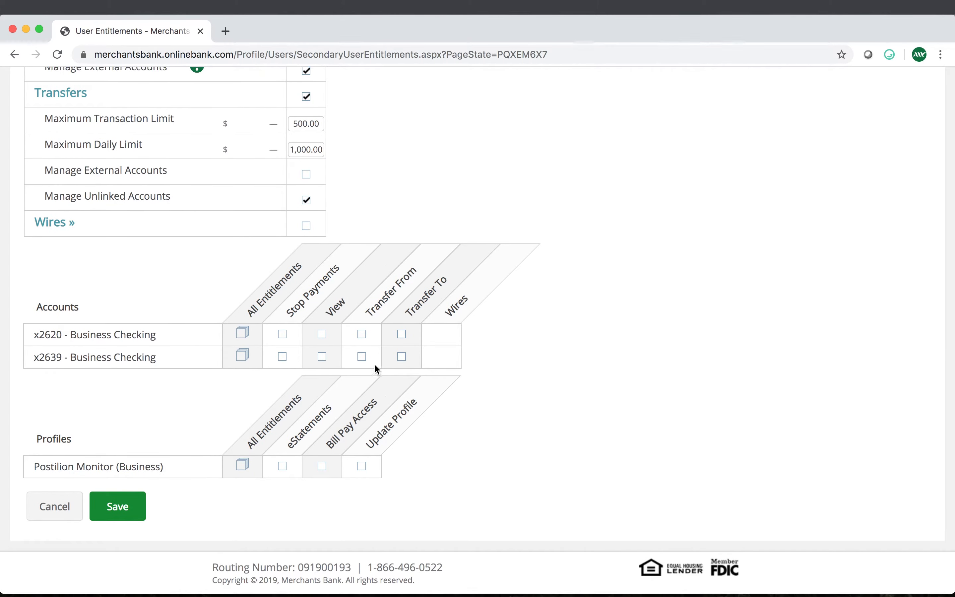
pyautogui.click(306, 226)
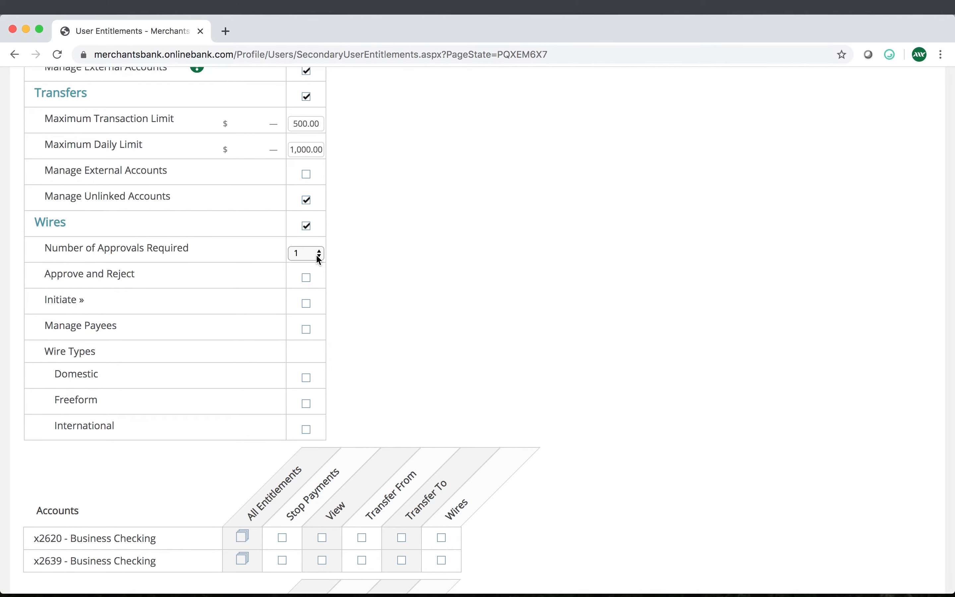
# Under Wires, allow Approve and Reject, Initiate, Recurring, Manage Payees, Domestic and Freeform
pyautogui.click(306, 278)
pyautogui.click(306, 304)
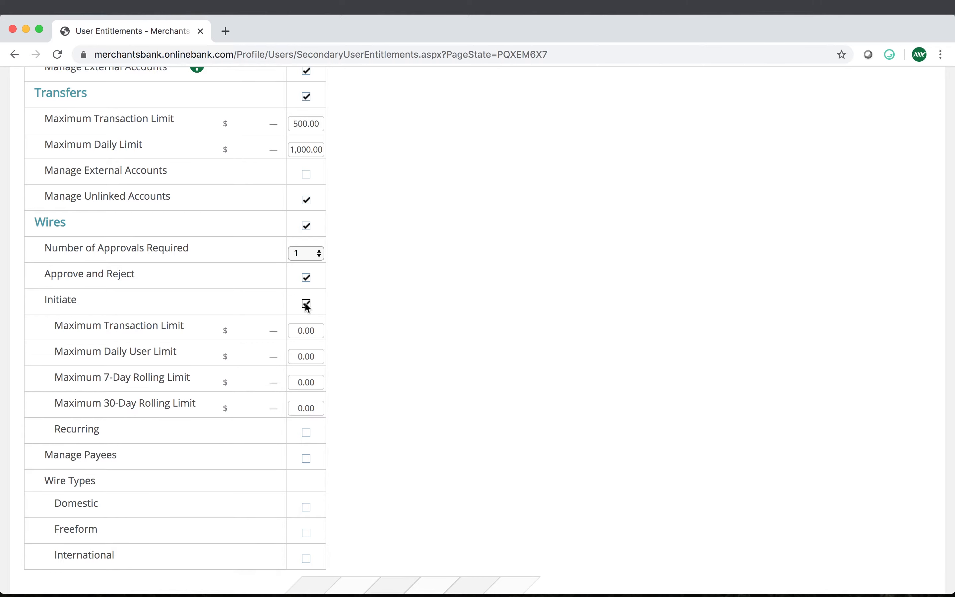
pyautogui.click(305, 432)
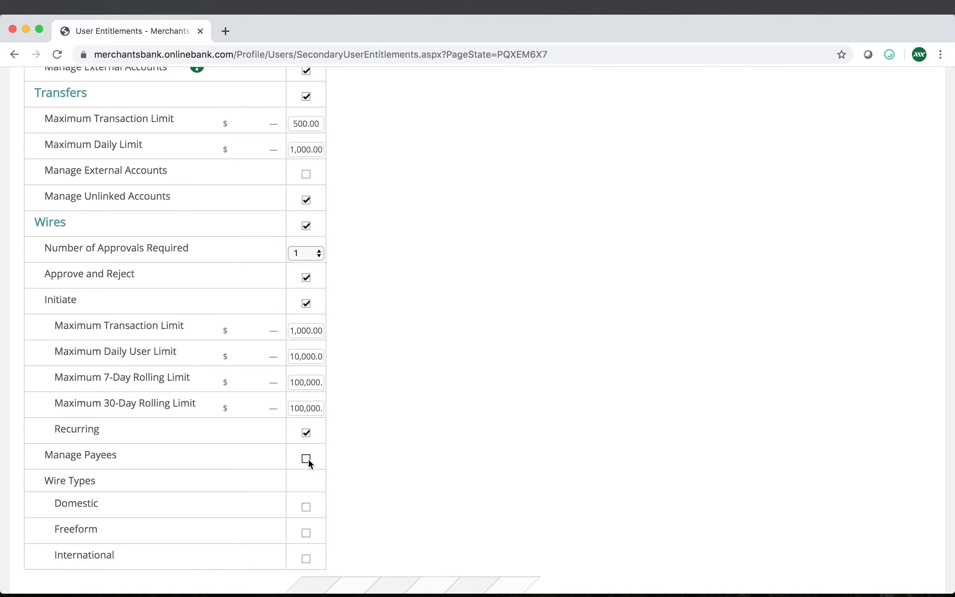
pyautogui.click(307, 459)
pyautogui.click(308, 507)
pyautogui.click(307, 533)
pyautogui.scroll(-10, 226, 331)
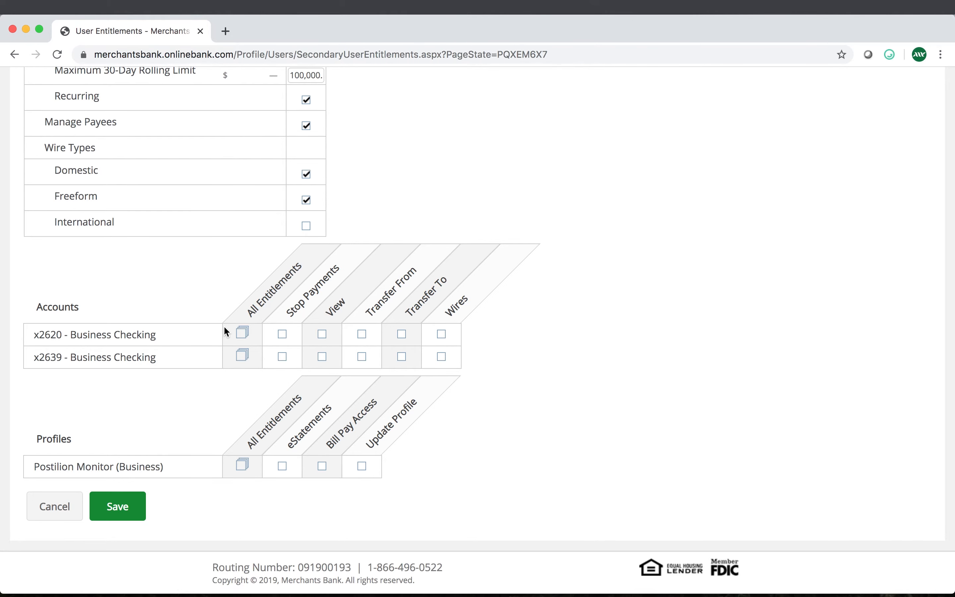
# Grant first-account View and Transfer To; second-account Stop Payments, Transfer From and Wires
pyautogui.click(241, 333)
pyautogui.click(244, 353)
pyautogui.click(245, 352)
pyautogui.click(242, 333)
pyautogui.click(324, 335)
pyautogui.click(403, 335)
pyautogui.click(283, 357)
pyautogui.click(362, 357)
pyautogui.click(442, 357)
# Grant only Bill Pay Access under Profiles
pyautogui.click(242, 464)
pyautogui.click(242, 464)
pyautogui.click(321, 466)
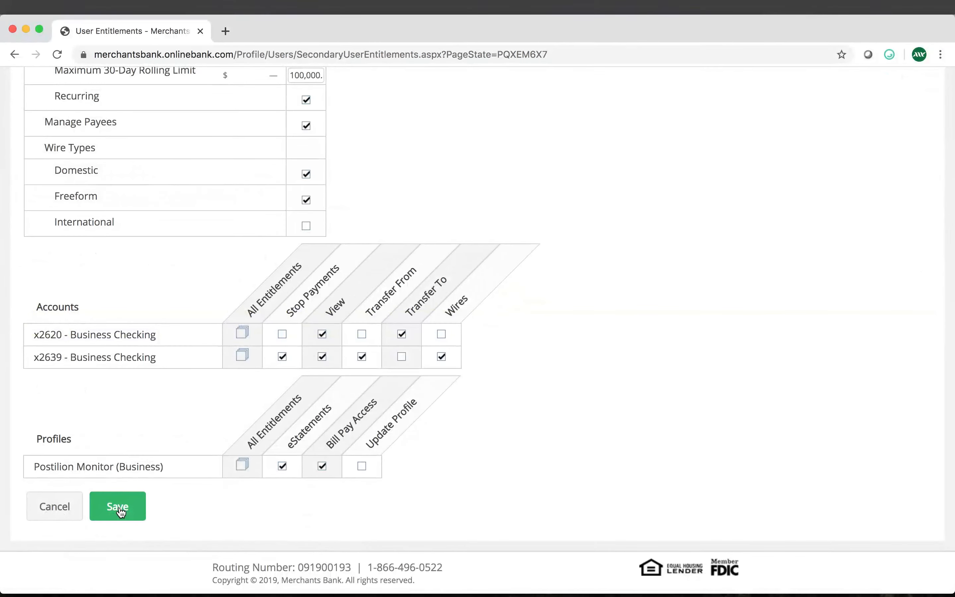
# Save the custom entitlements, returning to the Users list with four users
pyautogui.click(118, 507)
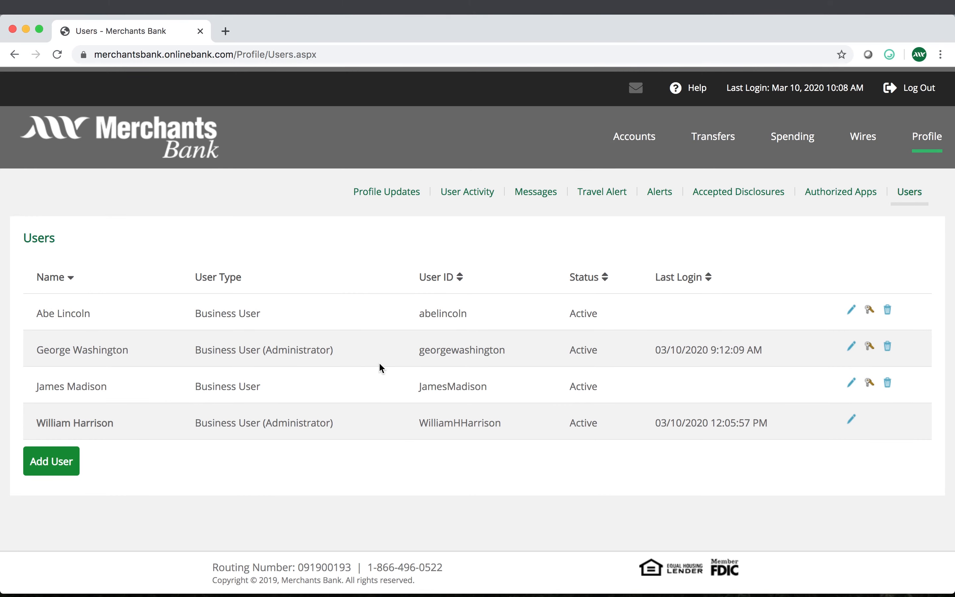
pyautogui.click(873, 315)
# Delete the new business user from the Users list and confirm with OK
pyautogui.click(854, 384)
pyautogui.click(889, 383)
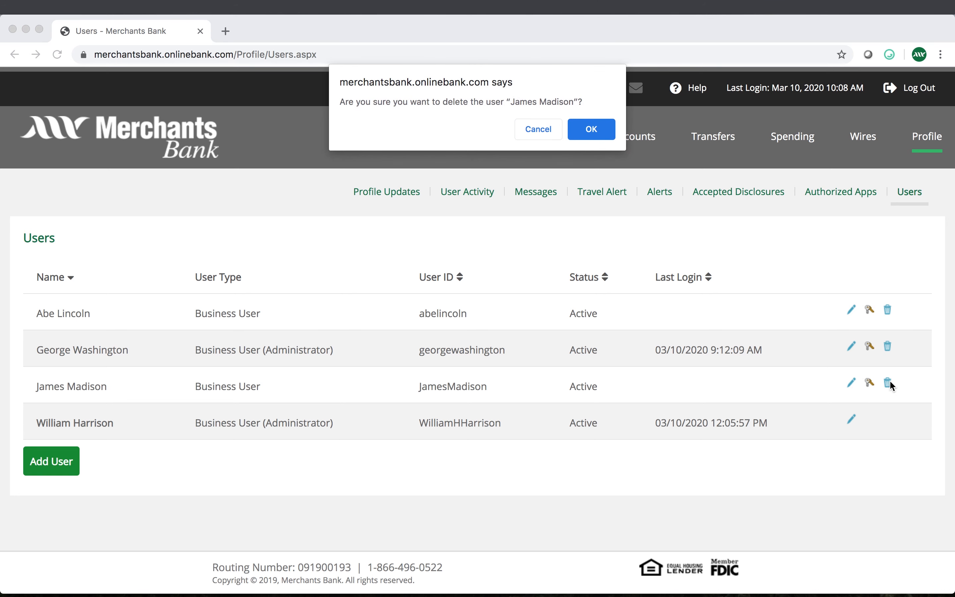
pyautogui.click(590, 128)
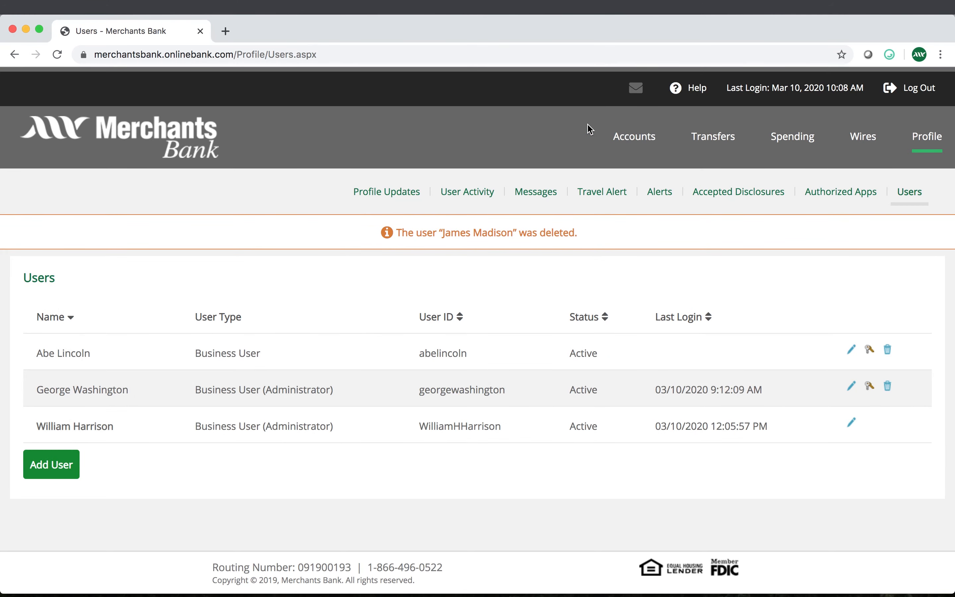